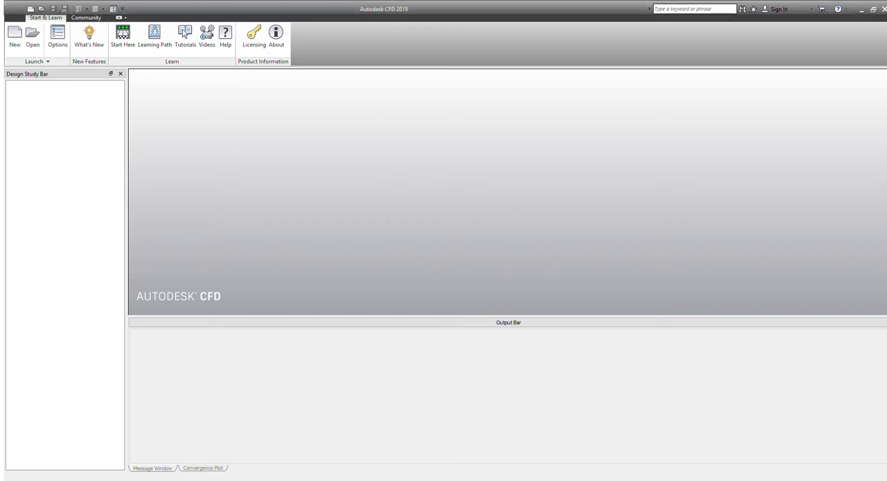
# Create a design study from the screw model and enclose the screw in a box-shaped external volume extended along the X axis
pyautogui.click(14, 33)
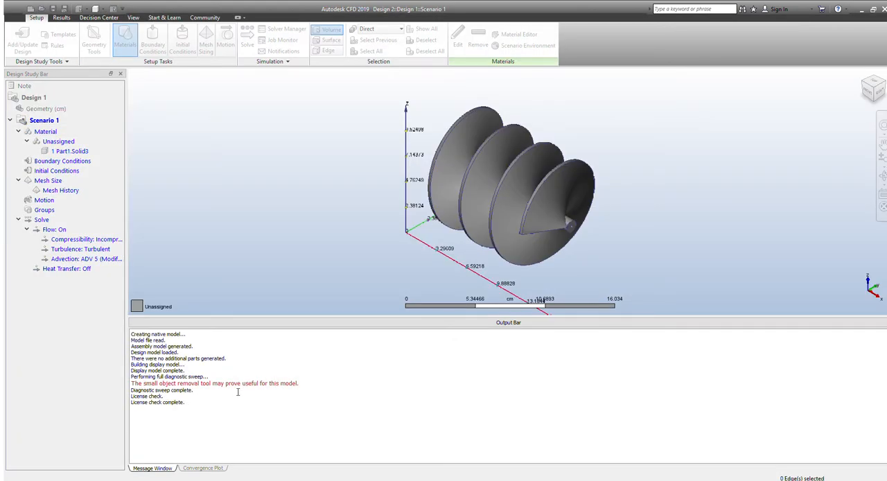
pyautogui.click(472, 115)
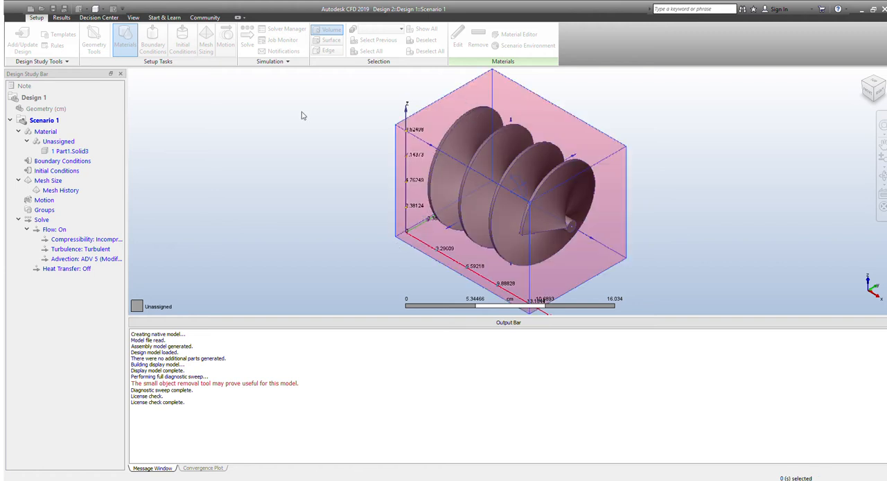
pyautogui.click(249, 180)
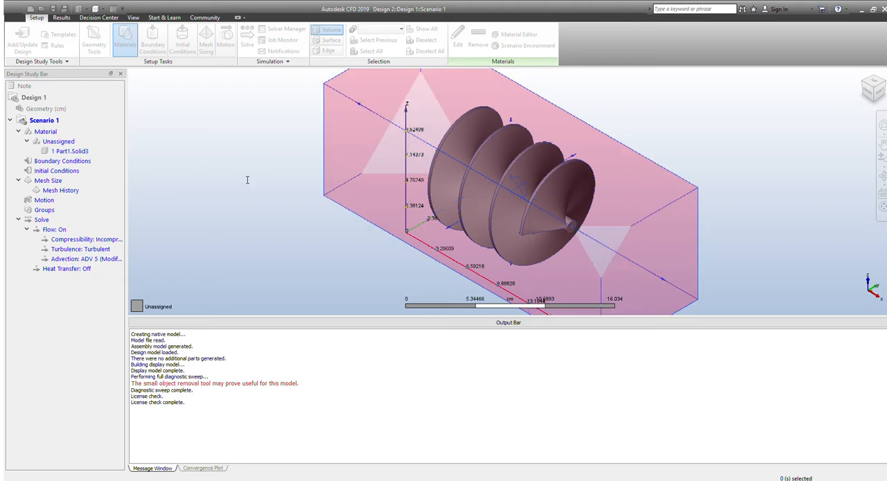
pyautogui.click(252, 187)
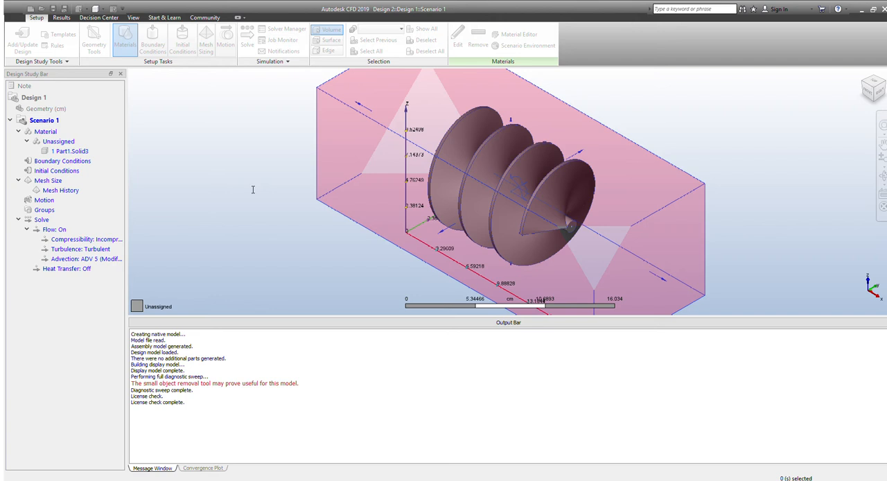
pyautogui.click(250, 187)
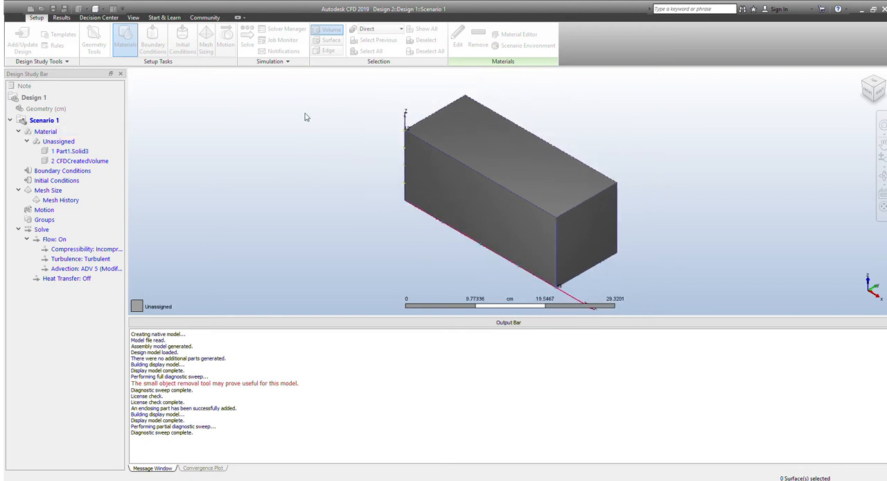
# Assign ABS (Molded) to Part1.Solid3 and Water to CFDCreatedVolume
pyautogui.click(69, 152)
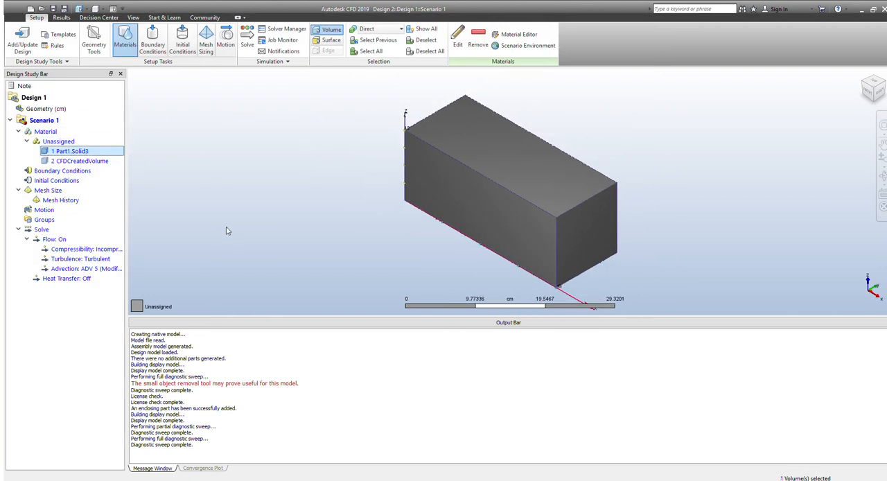
pyautogui.click(227, 244)
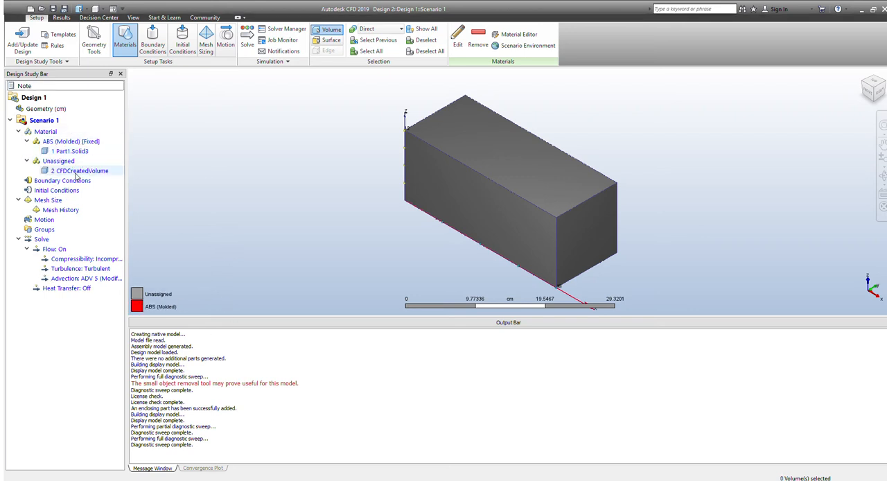
pyautogui.click(76, 173)
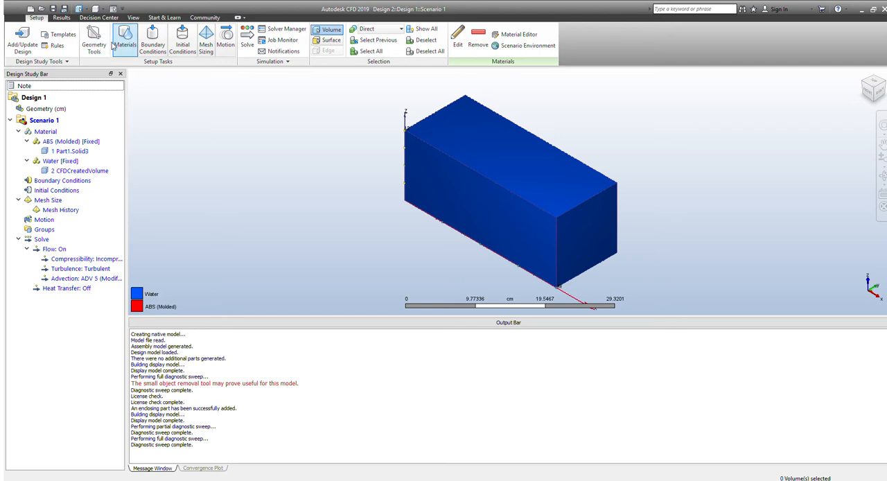
# Apply a Slip/Symmetry boundary condition to the four long side surfaces of the water volume
pyautogui.click(144, 50)
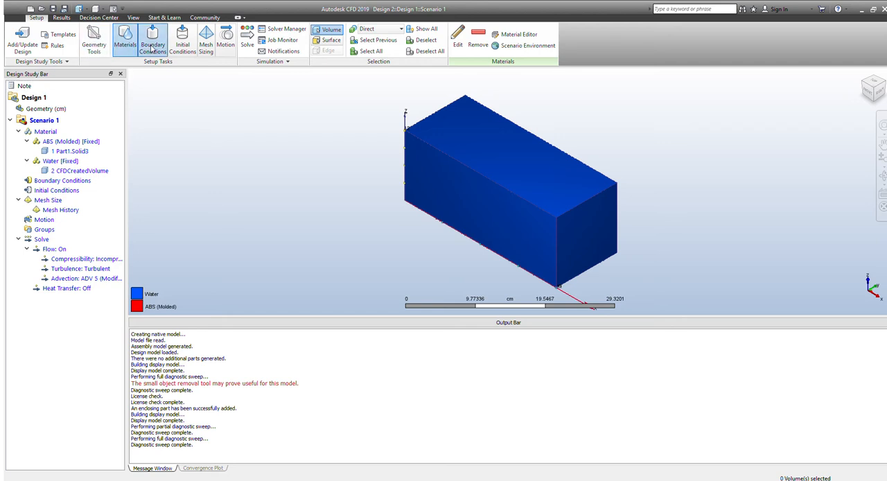
pyautogui.click(463, 185)
pyautogui.click(502, 140)
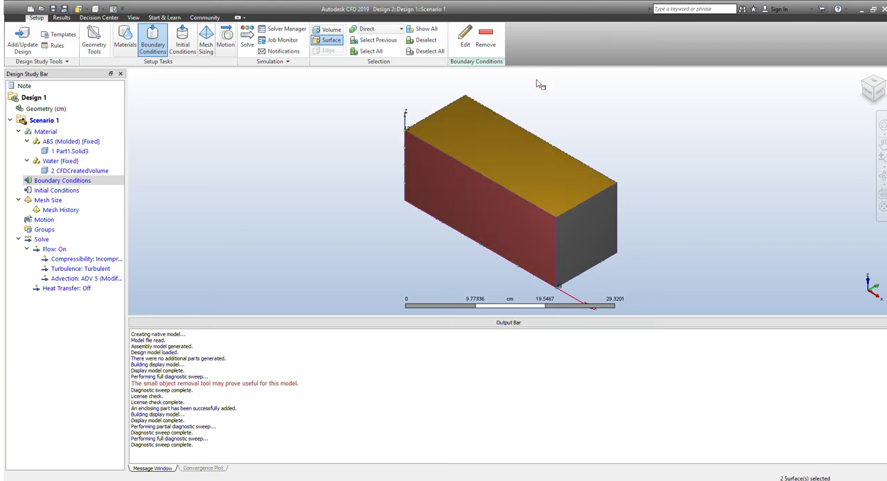
pyautogui.moveTo(874, 96)
pyautogui.mouseDown()
pyautogui.moveTo(867, 111)
pyautogui.moveTo(875, 102)
pyautogui.mouseUp()
pyautogui.click(538, 187)
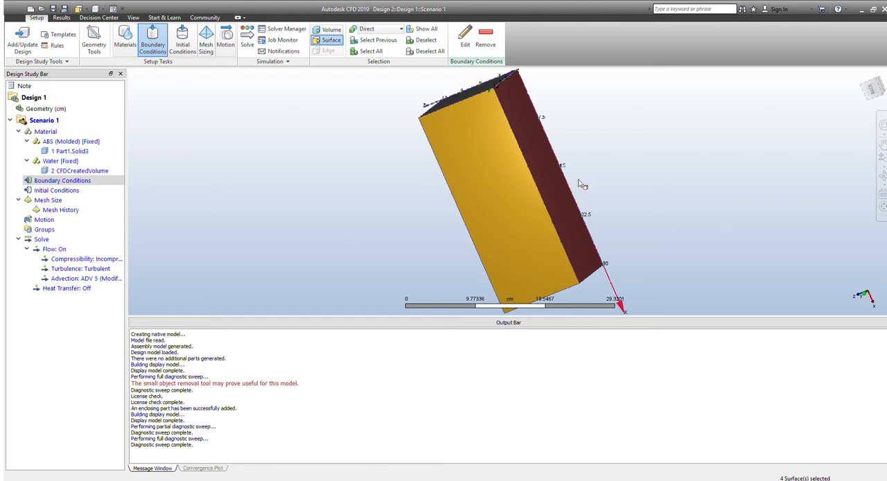
pyautogui.click(510, 215)
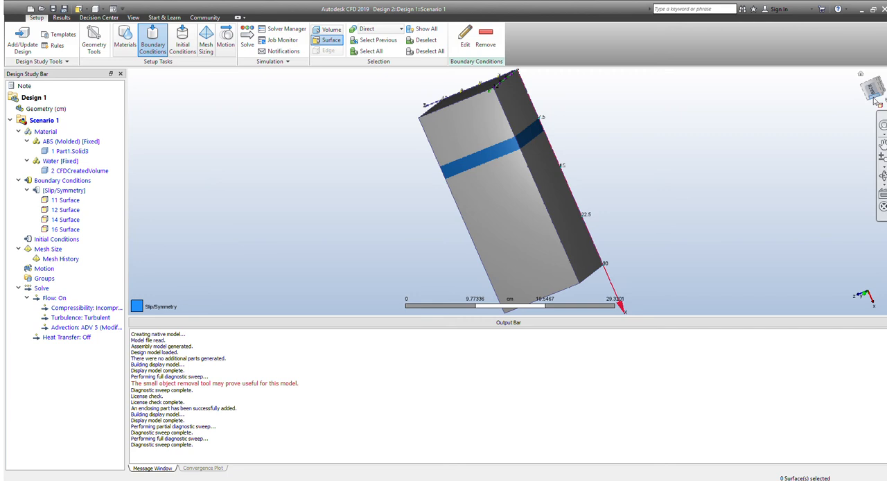
# Apply a 2 m/s normal velocity to the inlet end face and an Unknown boundary condition to the opposite end face
pyautogui.click(876, 101)
pyautogui.click(486, 159)
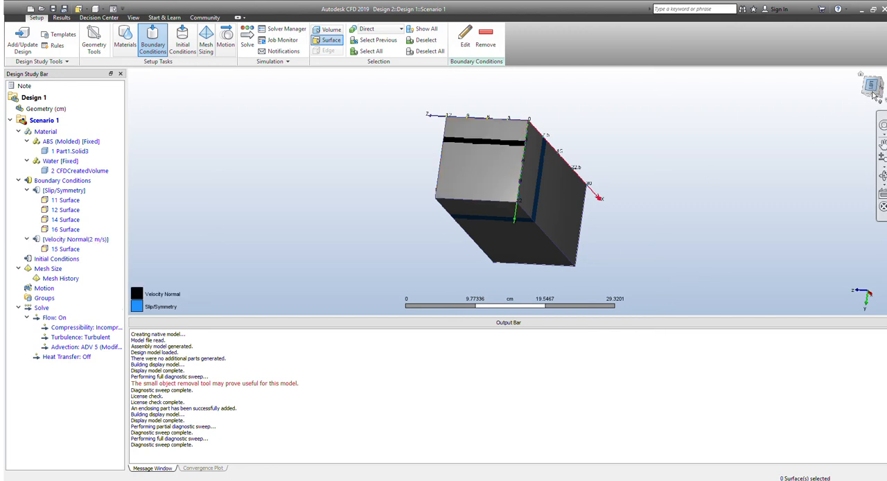
pyautogui.click(875, 97)
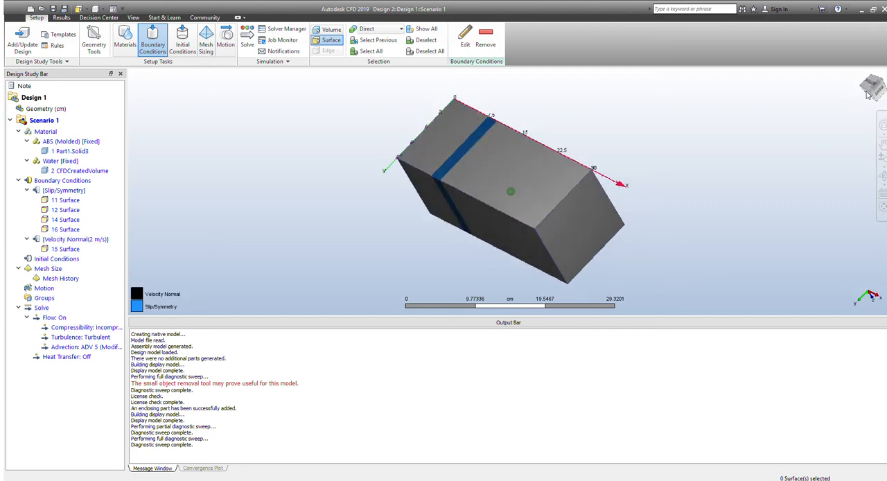
pyautogui.click(570, 215)
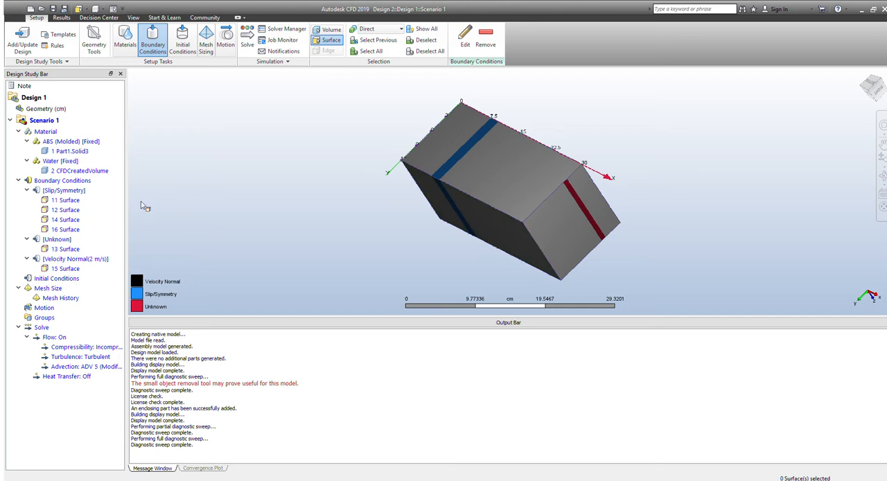
# Size the mesh automatically and start solving the flow scenario without assigning initial conditions or motion
pyautogui.click(174, 40)
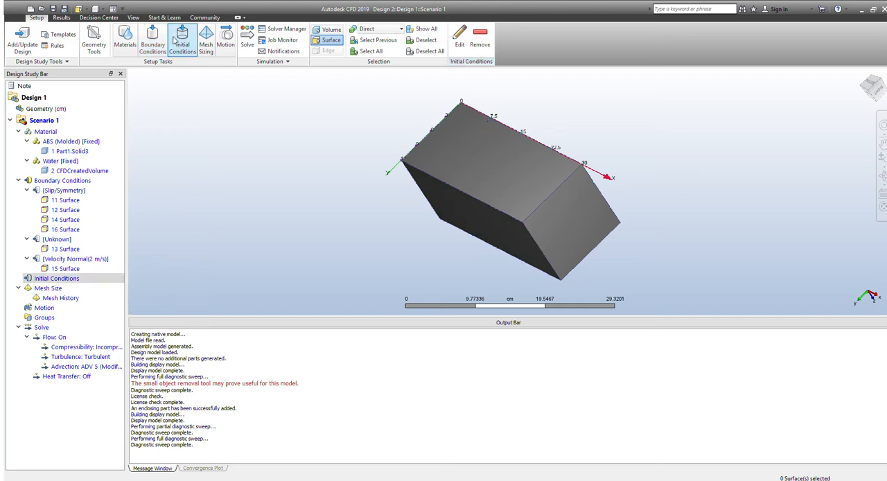
pyautogui.click(226, 43)
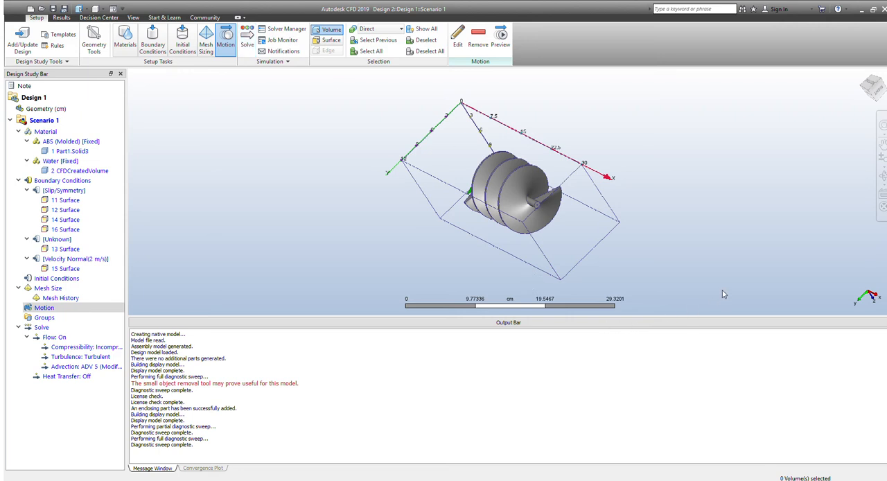
pyautogui.click(768, 402)
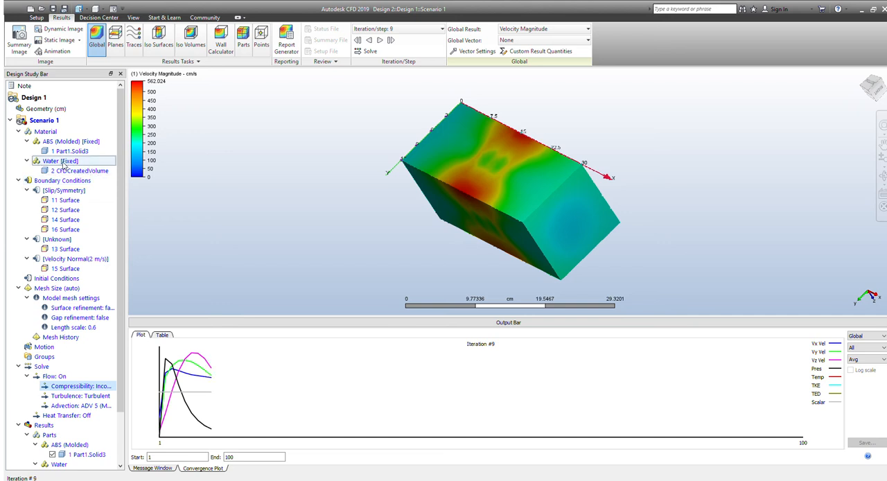
# Make the water volume transparent and add a lengthwise results plane normal to Z through the screw
pyautogui.click(74, 171)
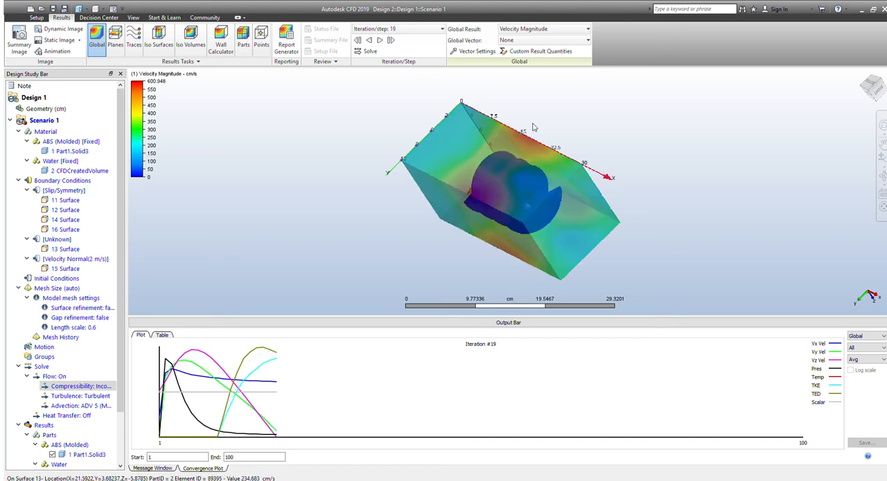
pyautogui.click(115, 38)
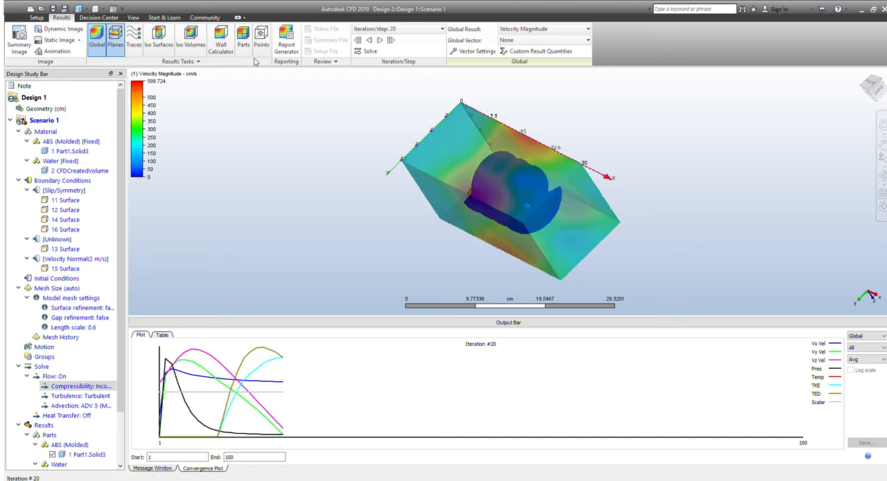
pyautogui.click(456, 38)
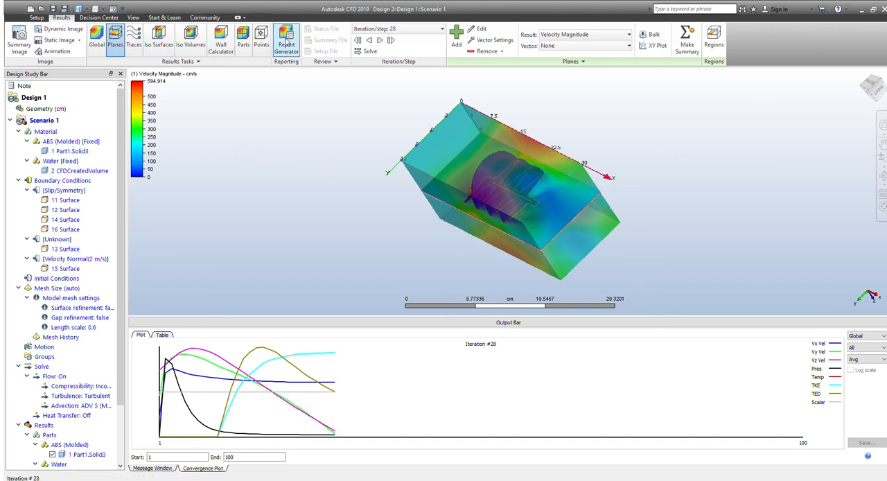
# Open the Wall Calculator and examine the velocity results around the screw from several viewing angles
pyautogui.click(873, 97)
pyautogui.moveTo(873, 69); pyautogui.dragTo(872, 99)
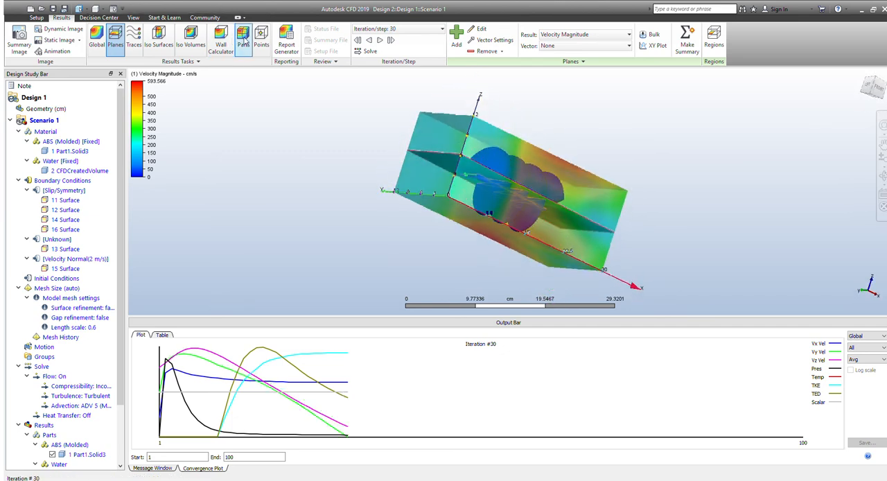
pyautogui.click(221, 47)
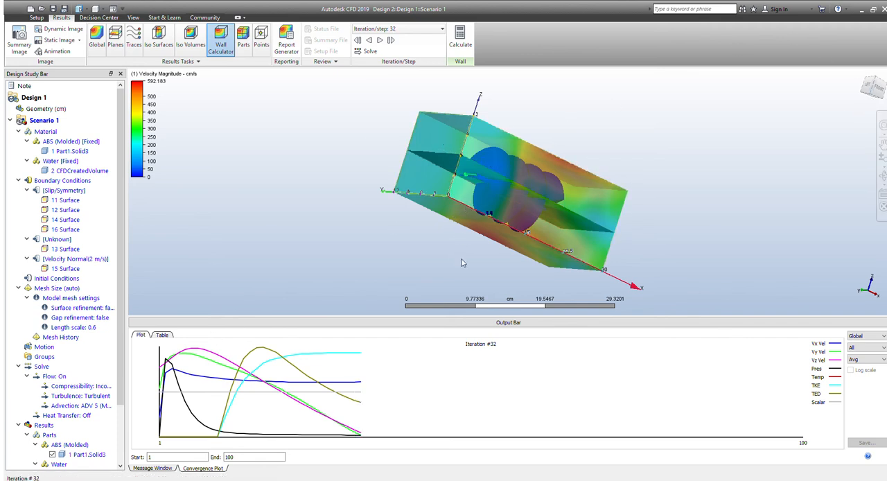
pyautogui.keyDown('ctrl'); pyautogui.middleClick(493, 164); pyautogui.keyUp('ctrl')
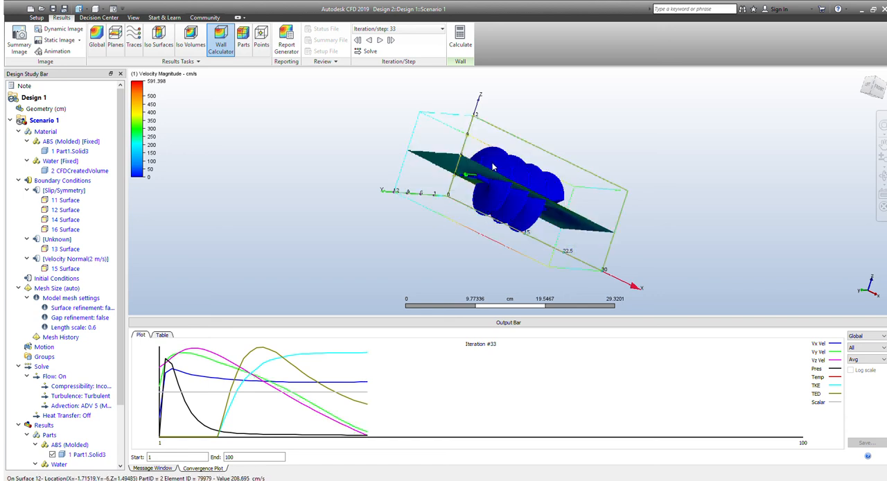
pyautogui.click(877, 88)
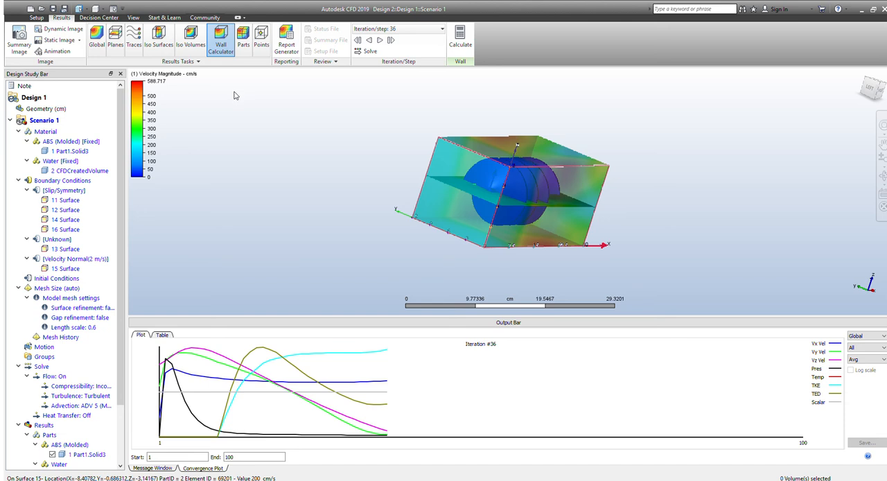
pyautogui.moveTo(879, 101); pyautogui.dragTo(855, 111)
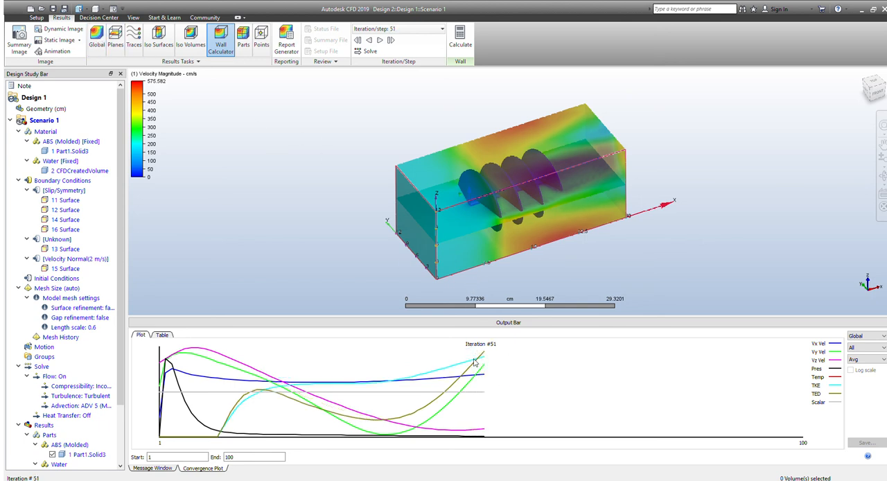
# Try the global Velocity Vector display on the whole model, and reset the global vector to None
pyautogui.click(92, 46)
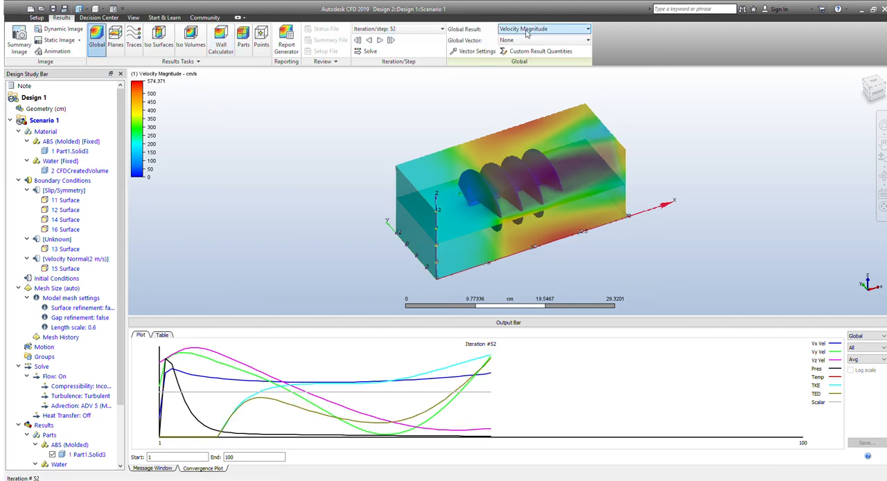
pyautogui.click(528, 41)
pyautogui.click(538, 63)
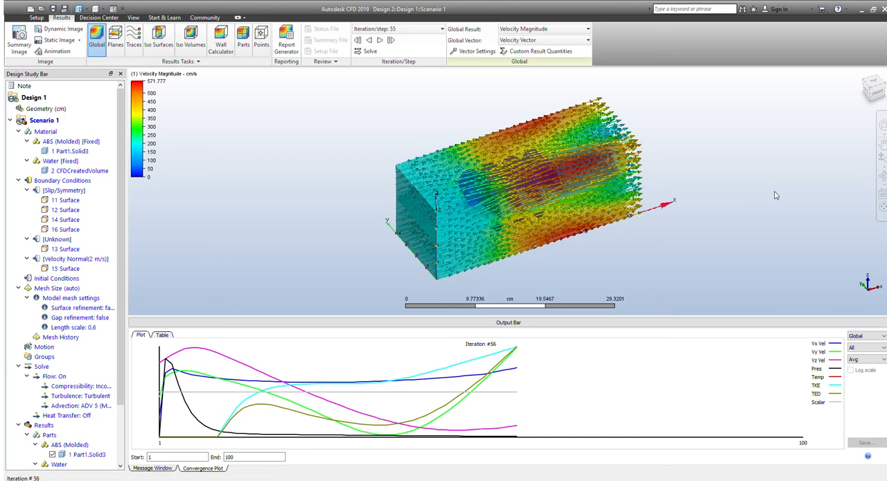
pyautogui.click(583, 40)
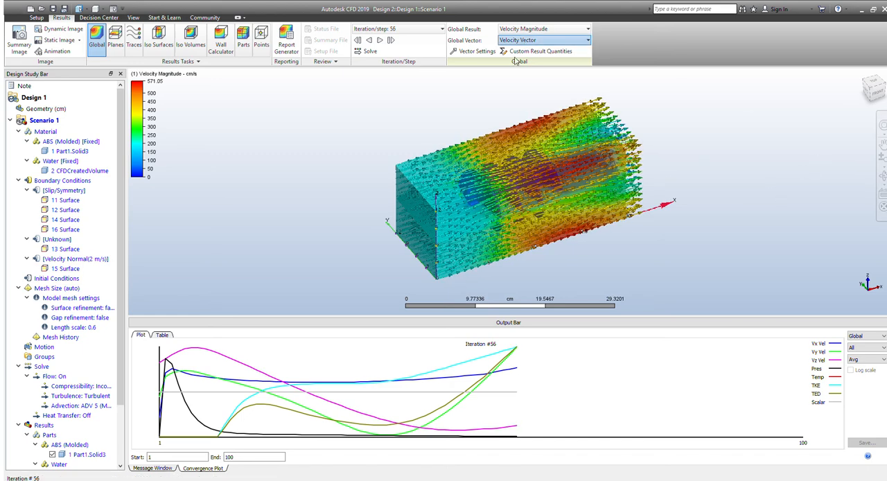
pyautogui.click(517, 59)
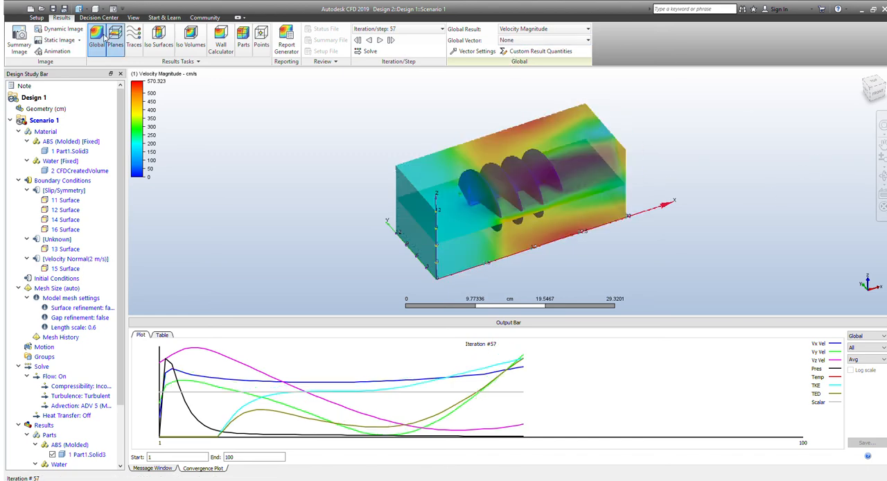
# Display Velocity Vector arrows on the results plane cutting through the screw
pyautogui.click(115, 40)
pyautogui.click(608, 45)
pyautogui.click(594, 68)
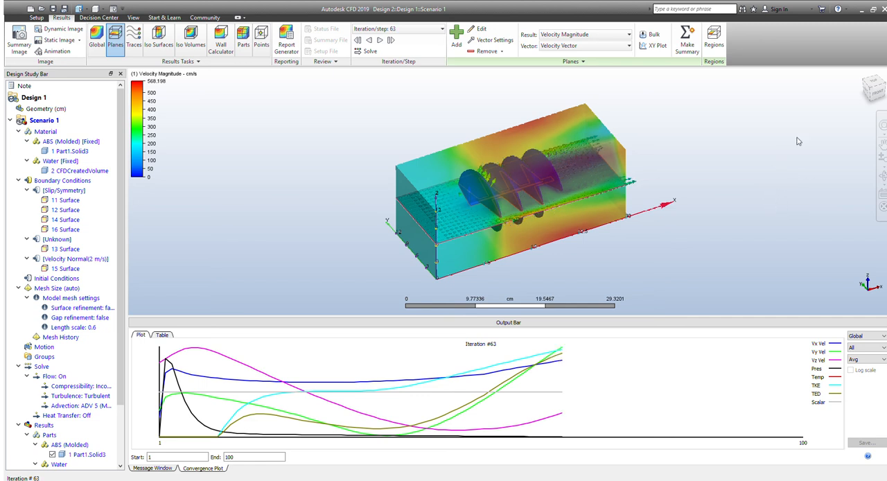
pyautogui.click(881, 101)
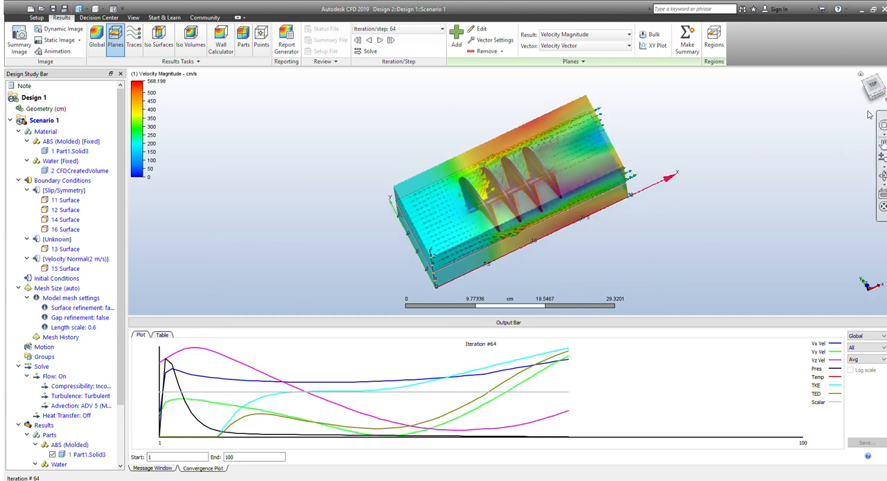